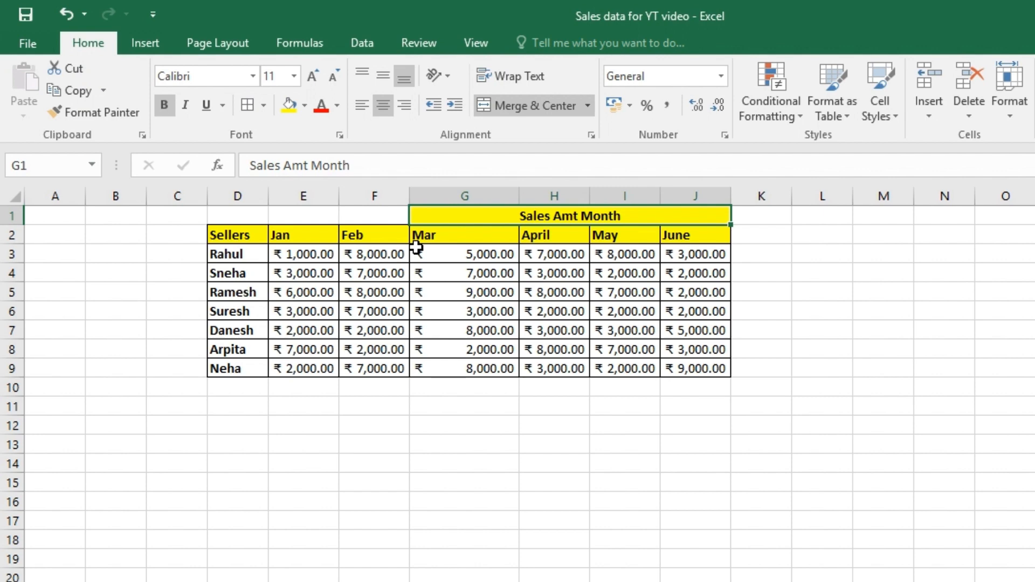
Examine the sales table's title, month headers, seller names and monthly amounts in D1:J9.
left_click_drag(242, 215, 665, 364)
left_click(546, 291)
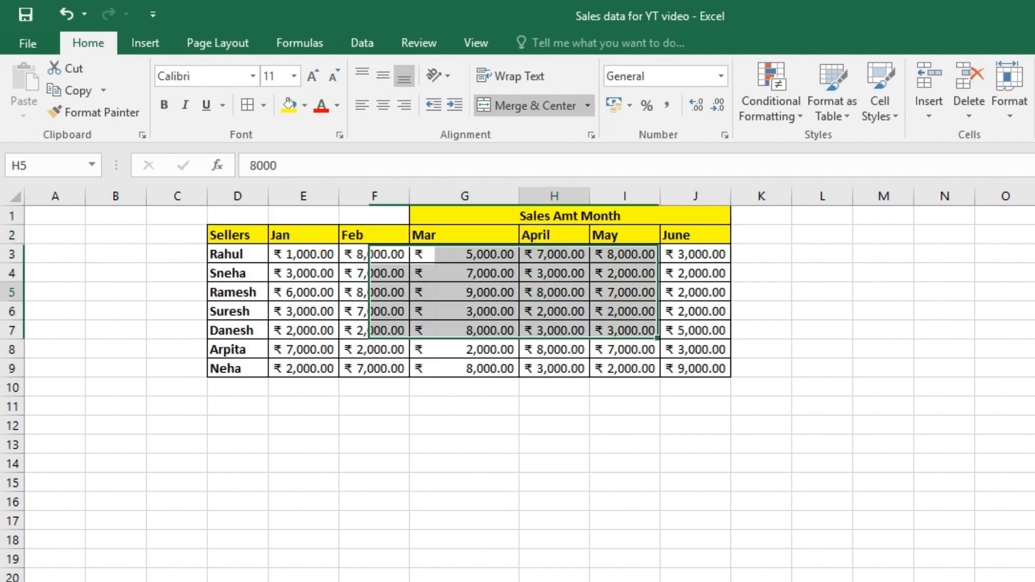
left_click(512, 221)
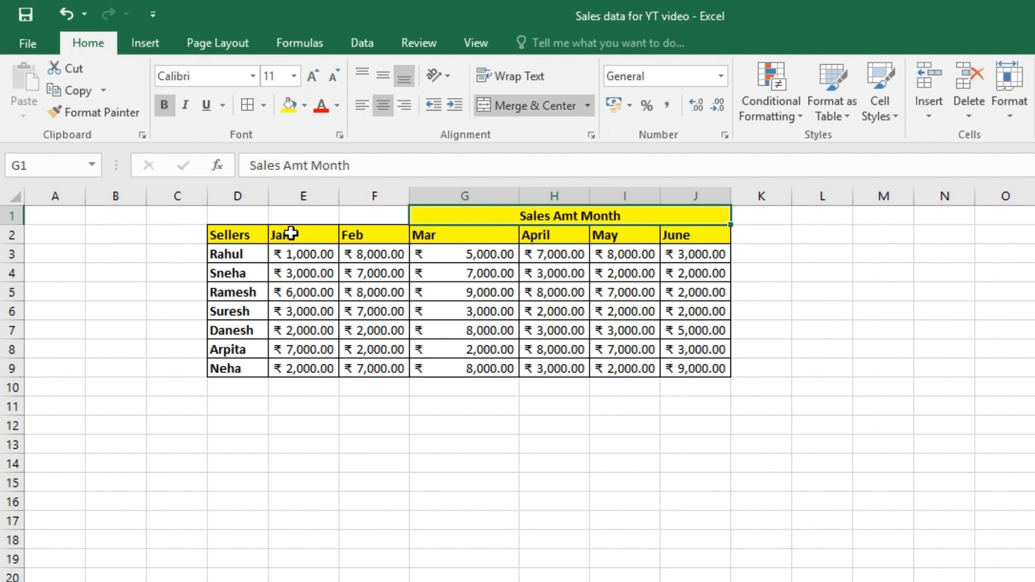
left_click_drag(289, 233, 670, 224)
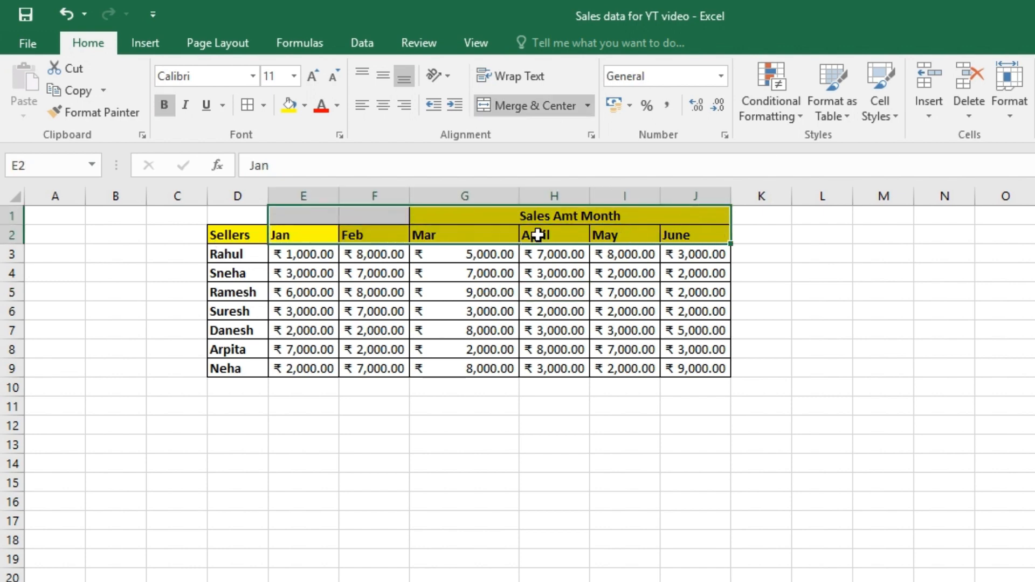
left_click(279, 233)
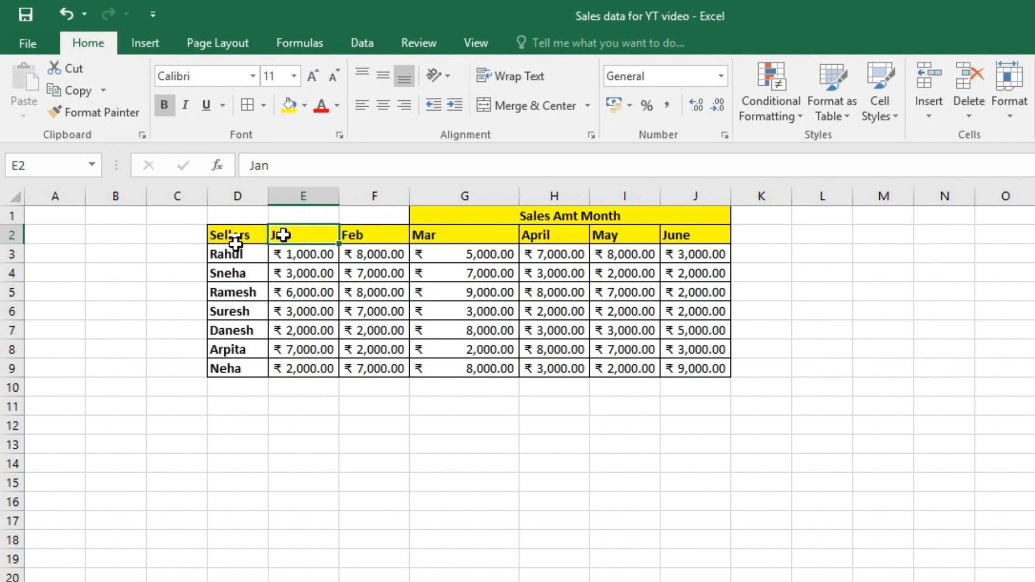
left_click_drag(233, 253, 239, 362)
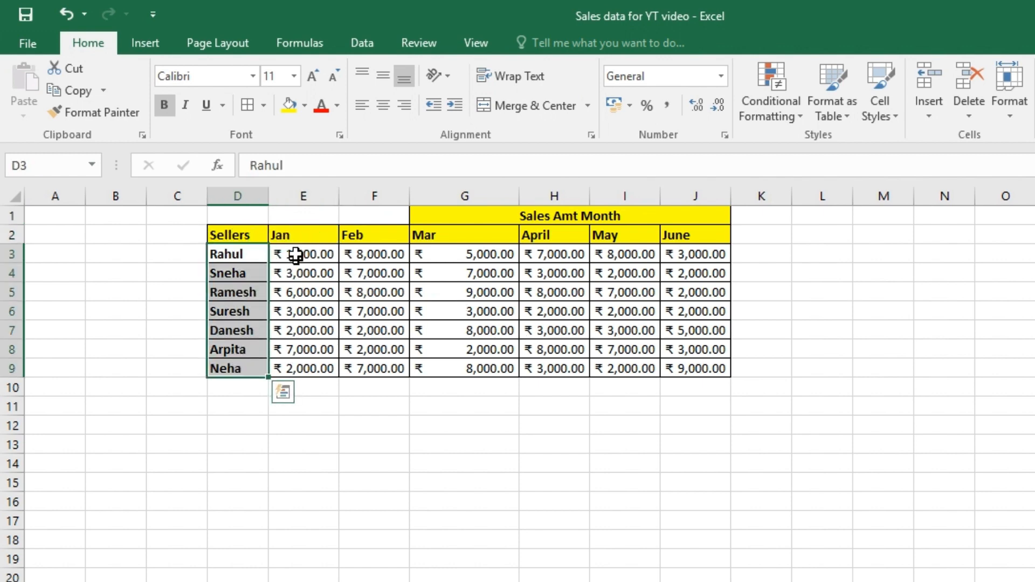
left_click_drag(296, 258, 700, 362)
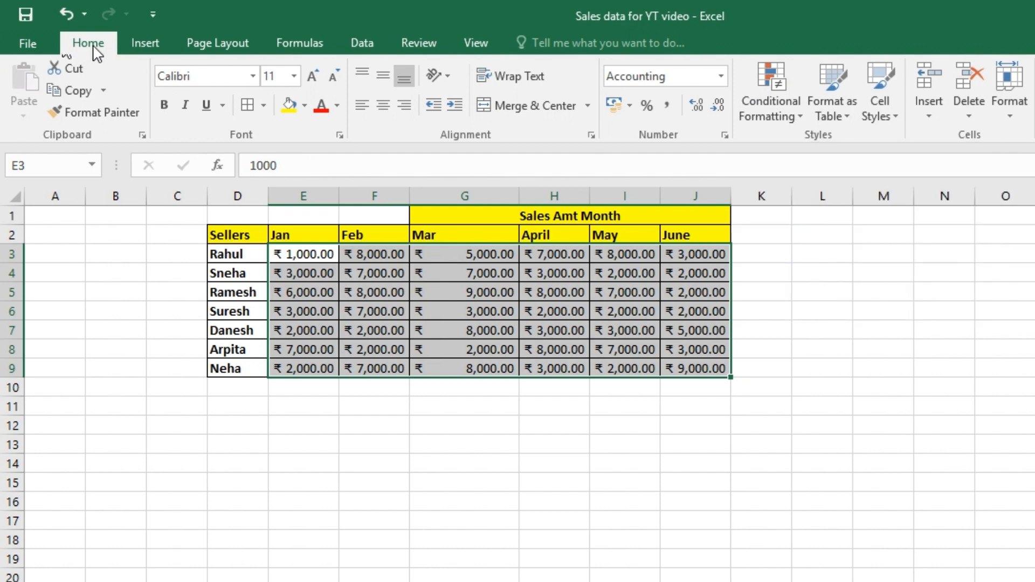
left_click(313, 311)
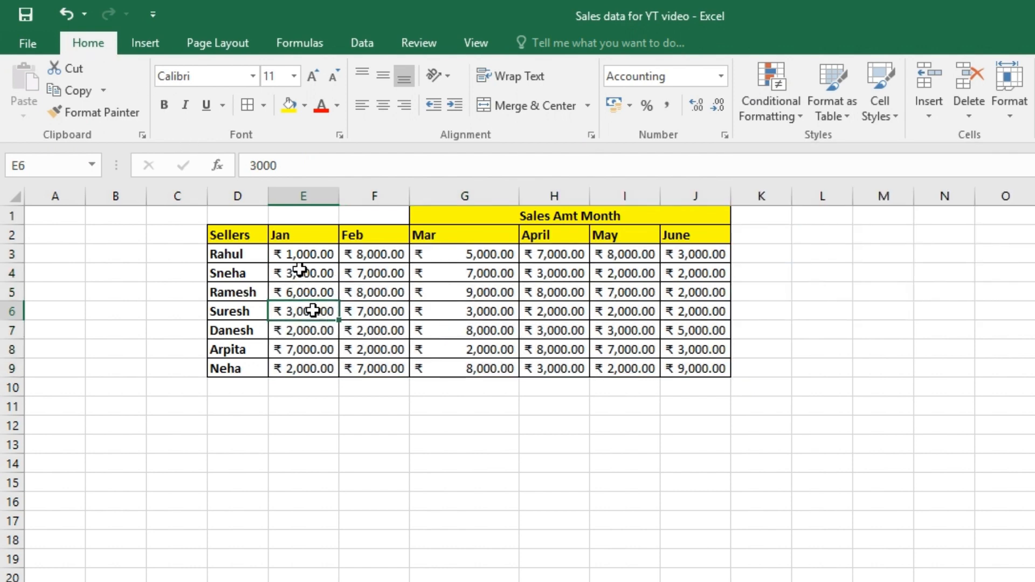
Add a Greater Than conditional formatting rule to E3:J9 that formats amounts above ₹ 5,000.00 with Green Fill with Dark Green Text.
left_click_drag(306, 252, 699, 364)
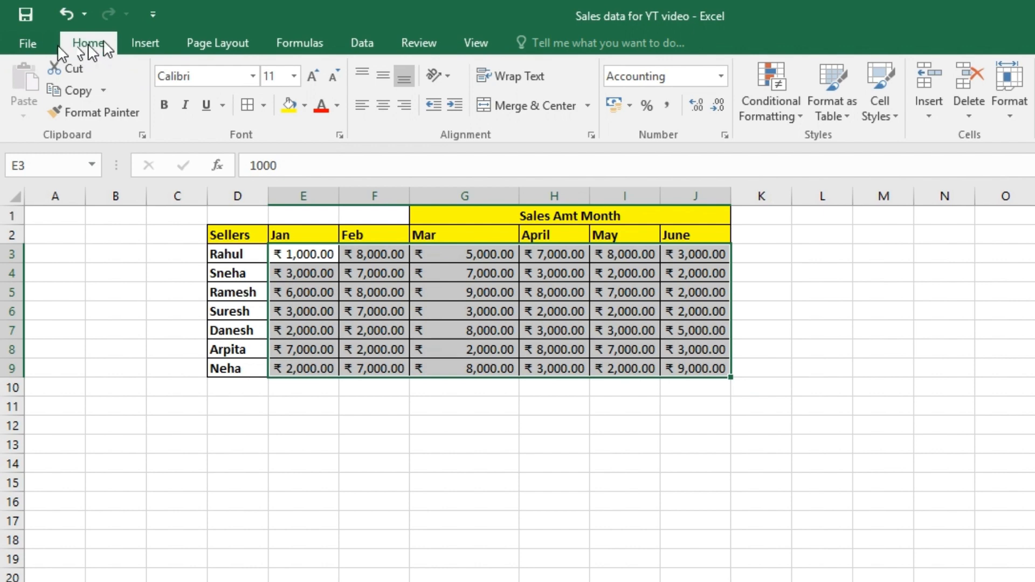
left_click(791, 114)
mouse_move(794, 128)
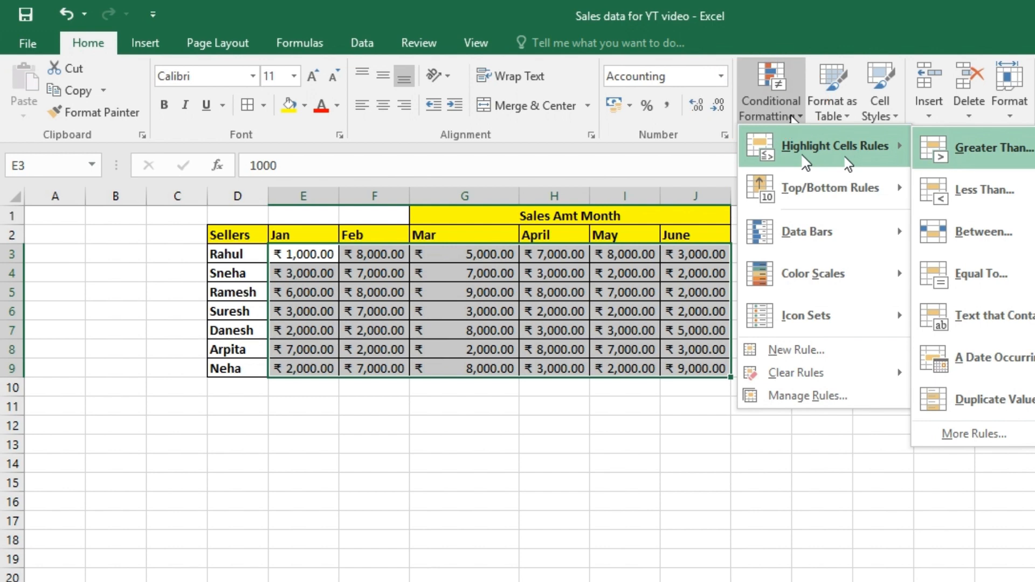
left_click(940, 156)
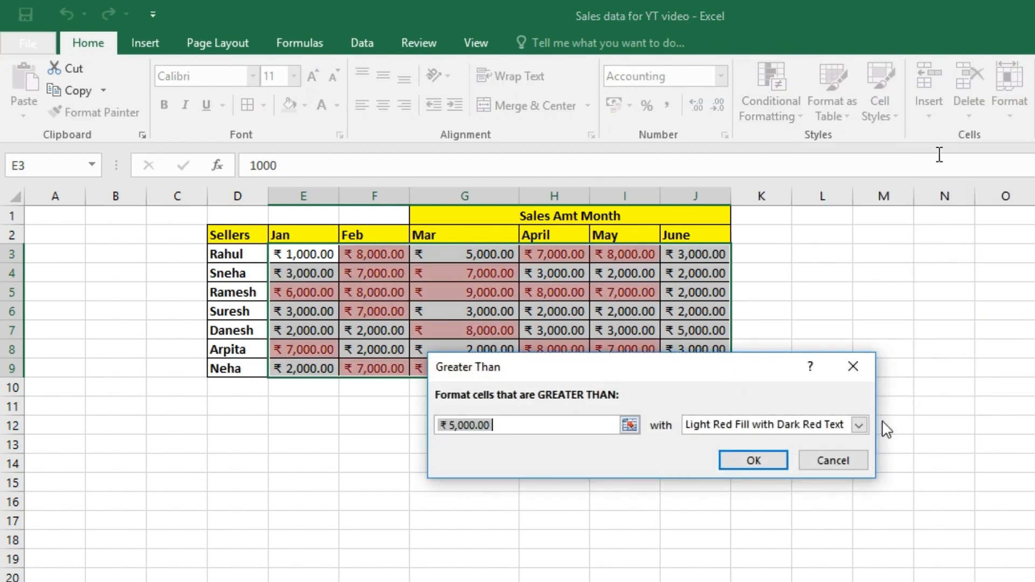
left_click(859, 425)
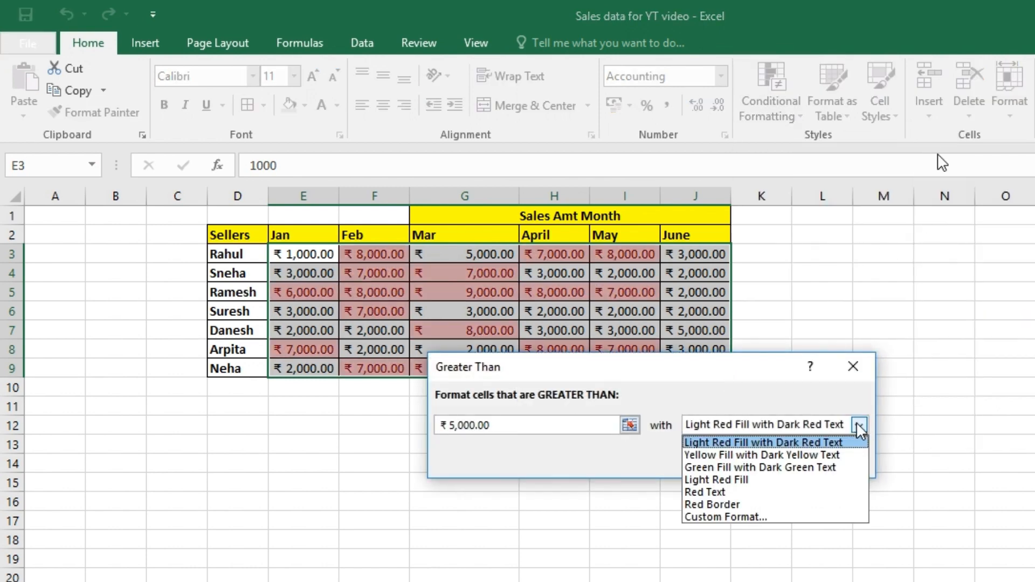
left_click(825, 468)
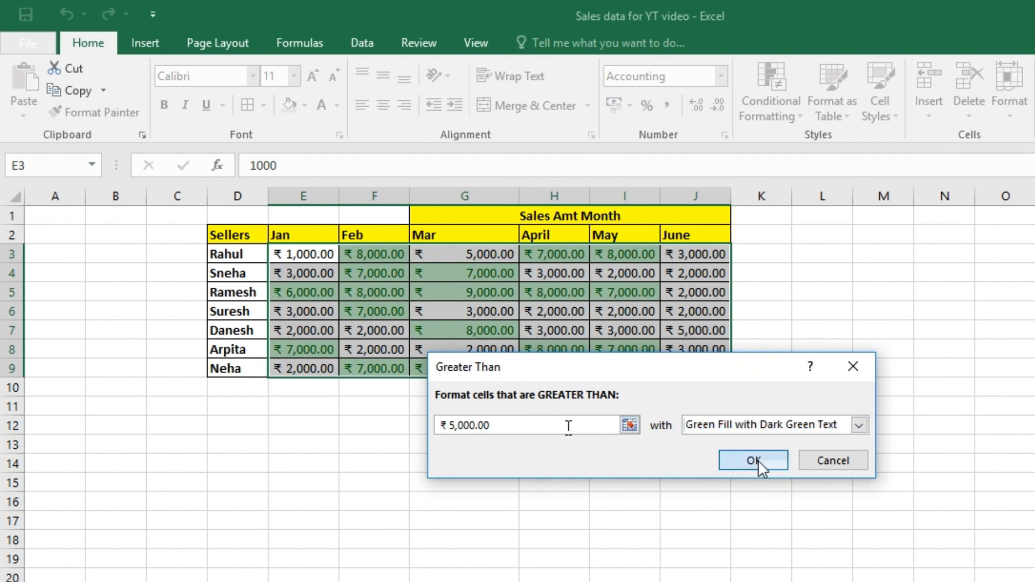
left_click(758, 460)
left_click(487, 386)
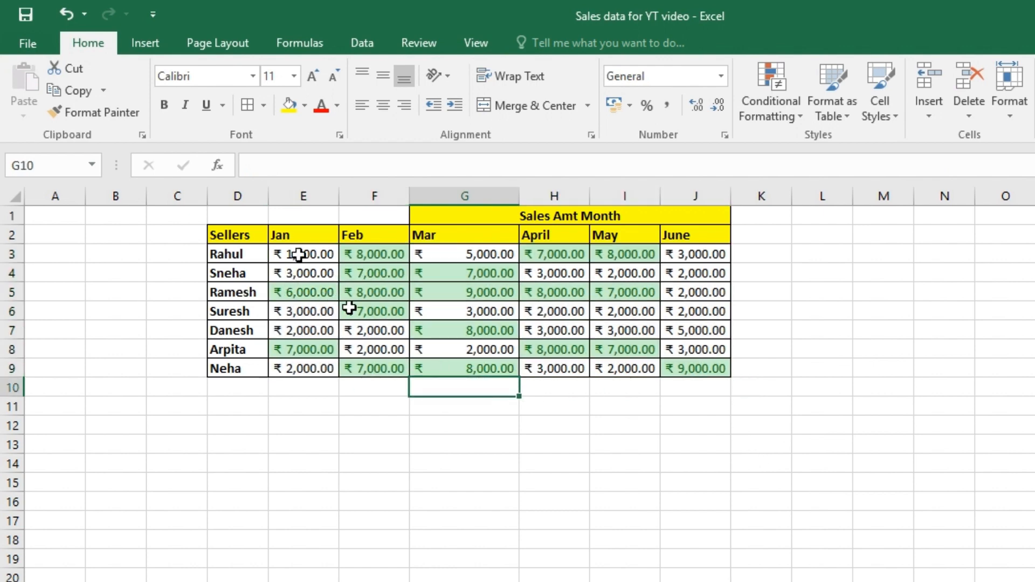
Review the highlighted sales amounts across the table, particularly the seller's monthly figures in row 5.
left_click(315, 296)
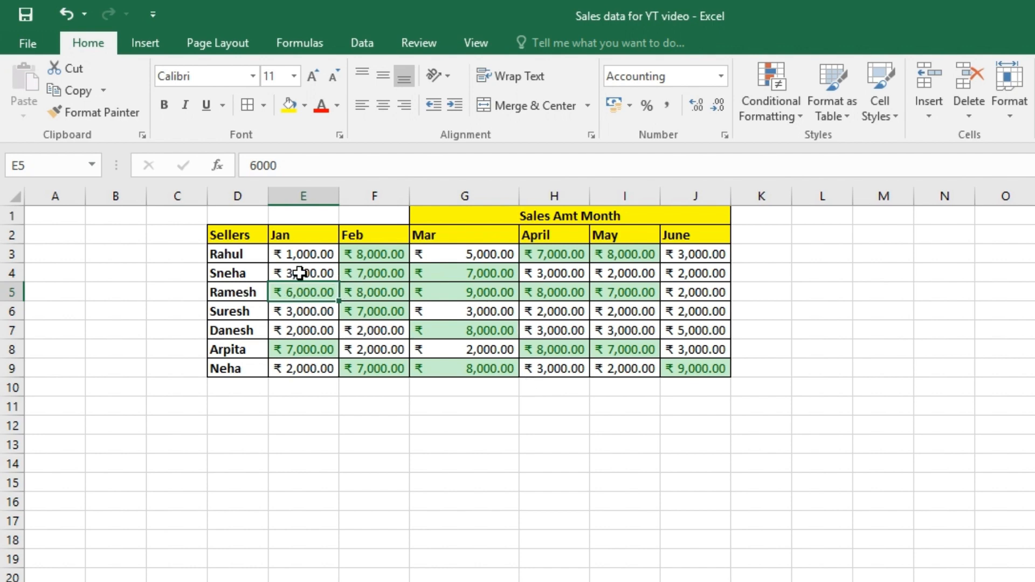
left_click(250, 234)
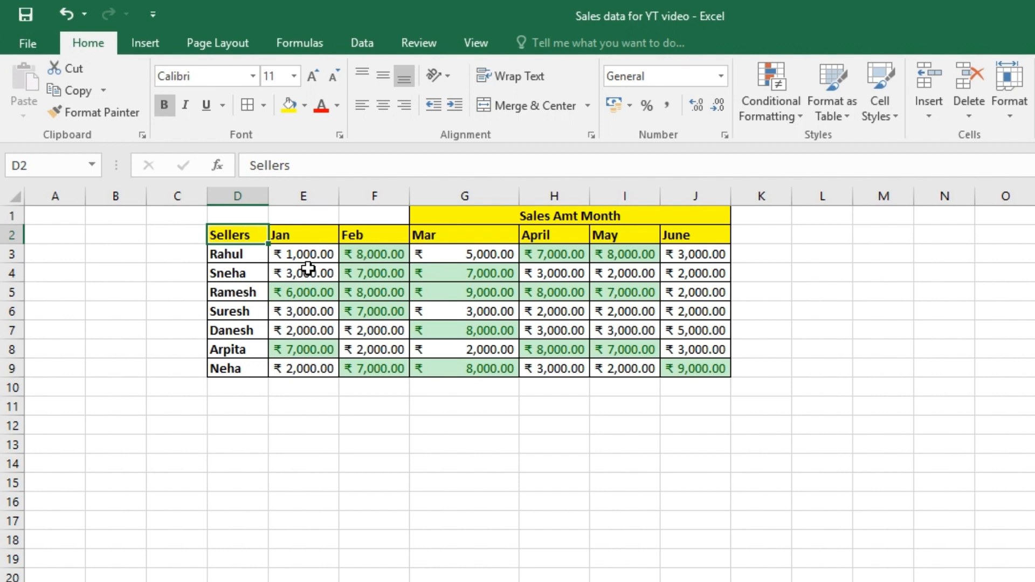
left_click_drag(304, 257, 693, 369)
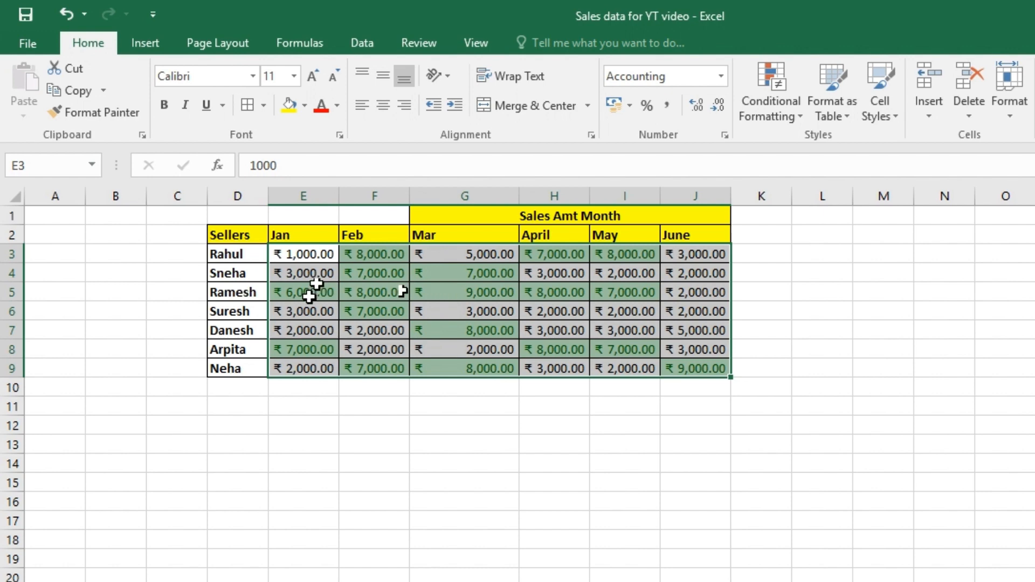
left_click(248, 291)
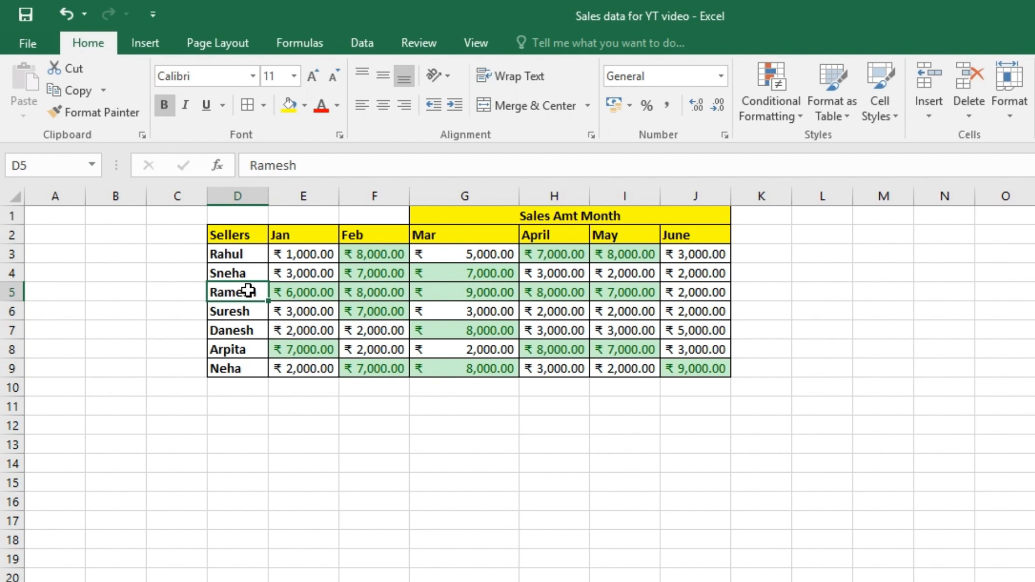
left_click_drag(275, 293, 633, 291)
left_click(695, 292)
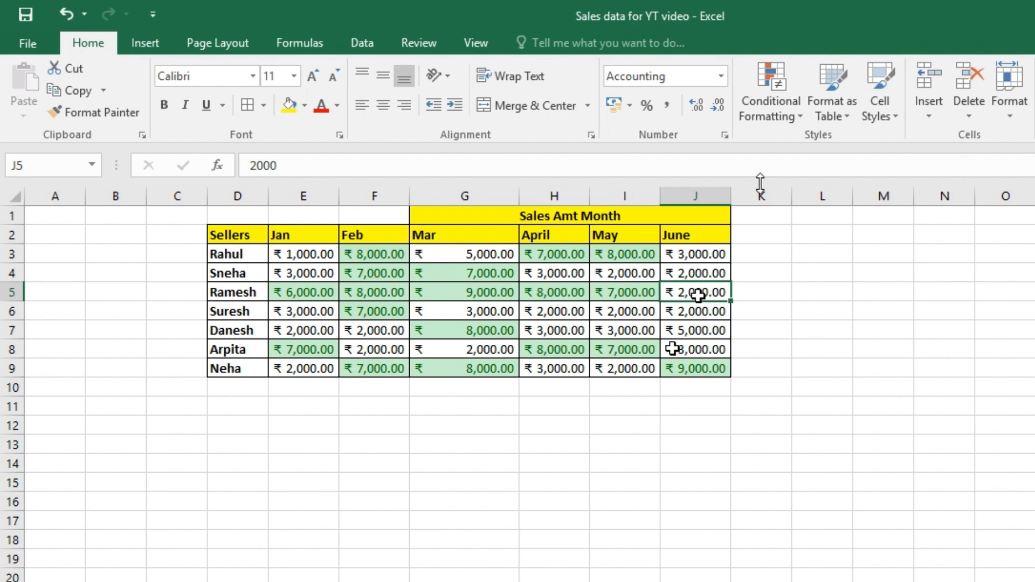
Apply a blue gradient-fill data bar to the June amount in cell J5.
left_click(763, 120)
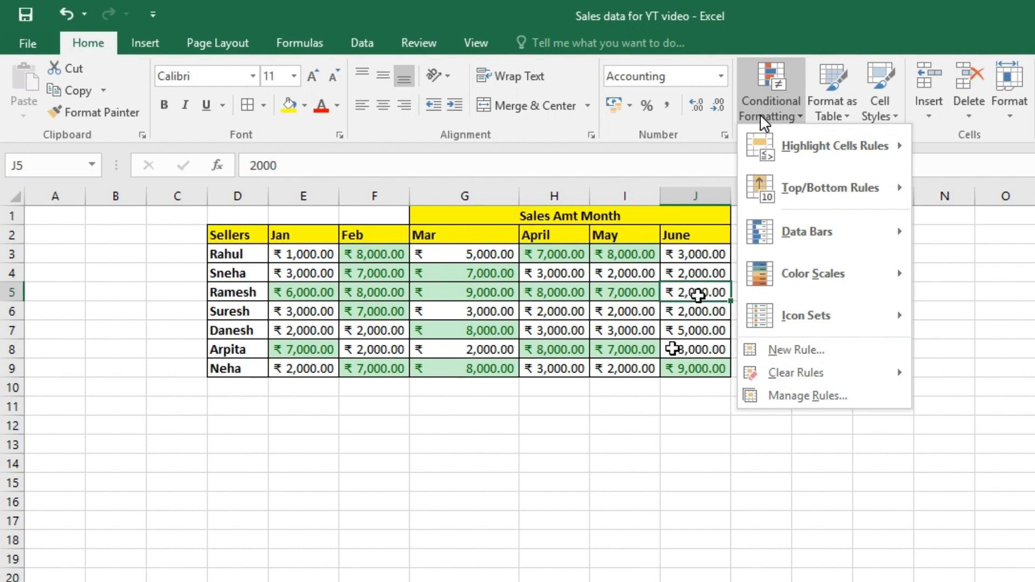
mouse_move(824, 231)
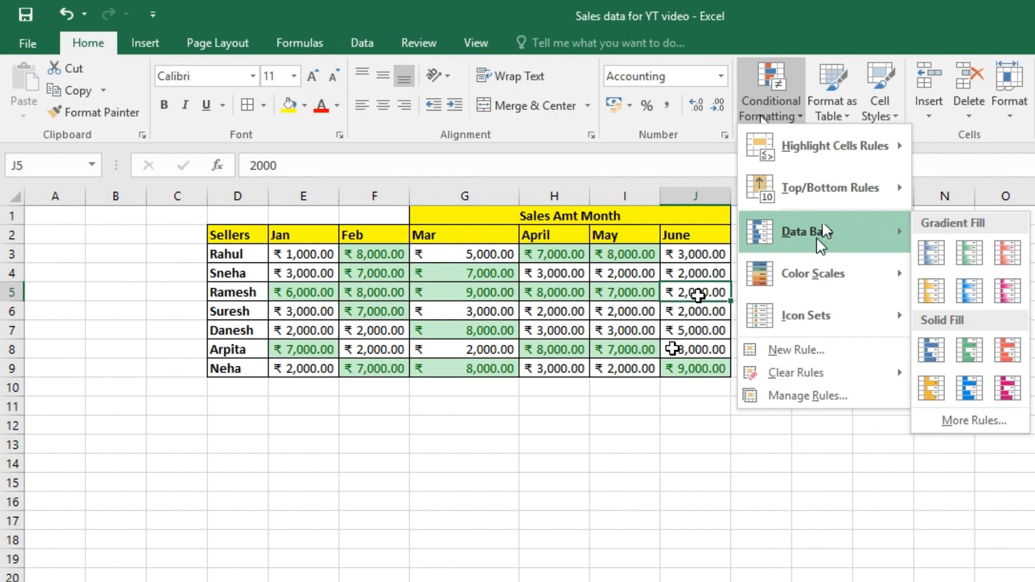
left_click(931, 255)
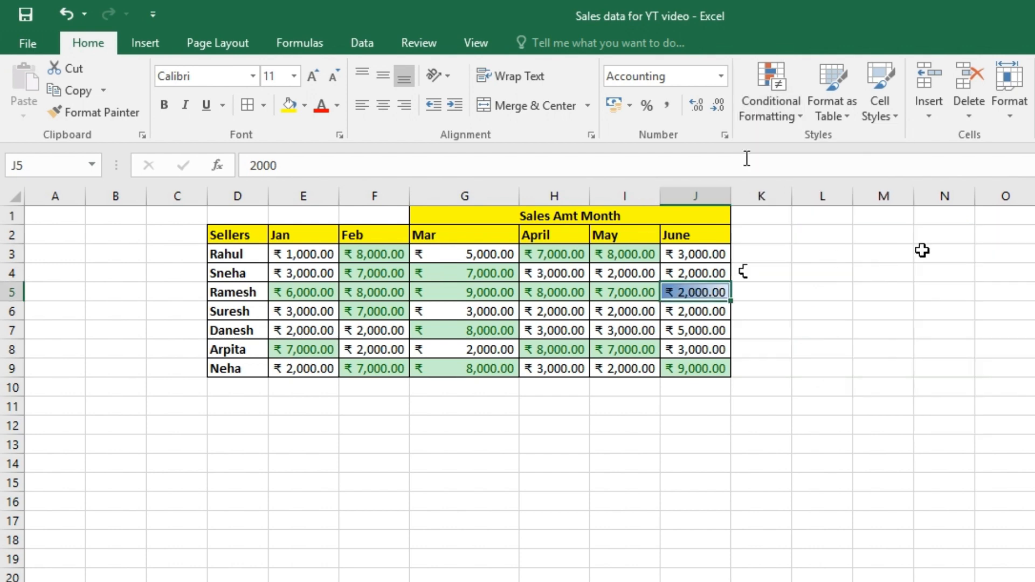
Apply blue gradient-fill data bars to all sales amounts in E3:J9.
left_click(770, 110)
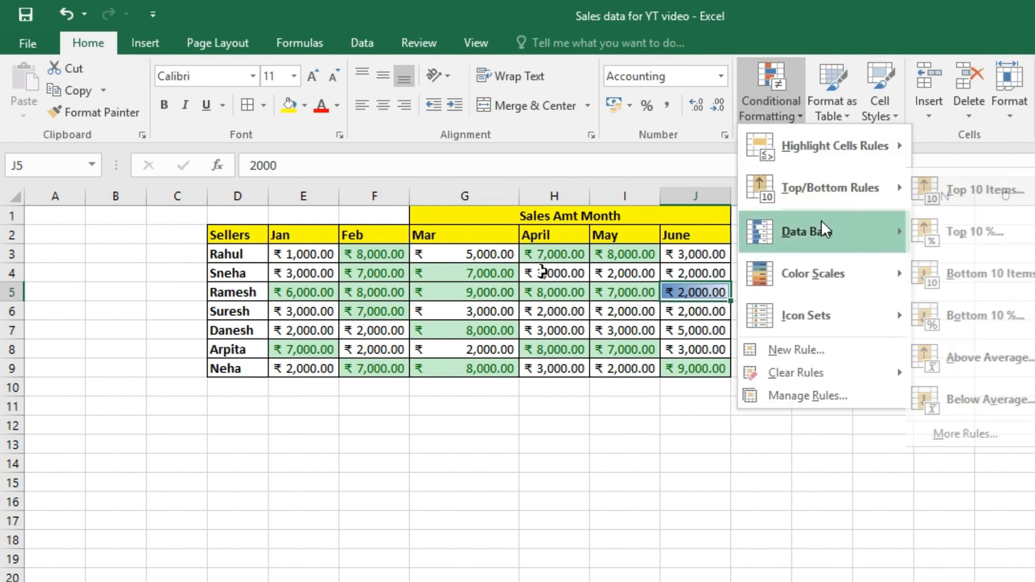
left_click(333, 273)
left_click_drag(299, 252, 700, 369)
left_click(778, 111)
mouse_move(892, 224)
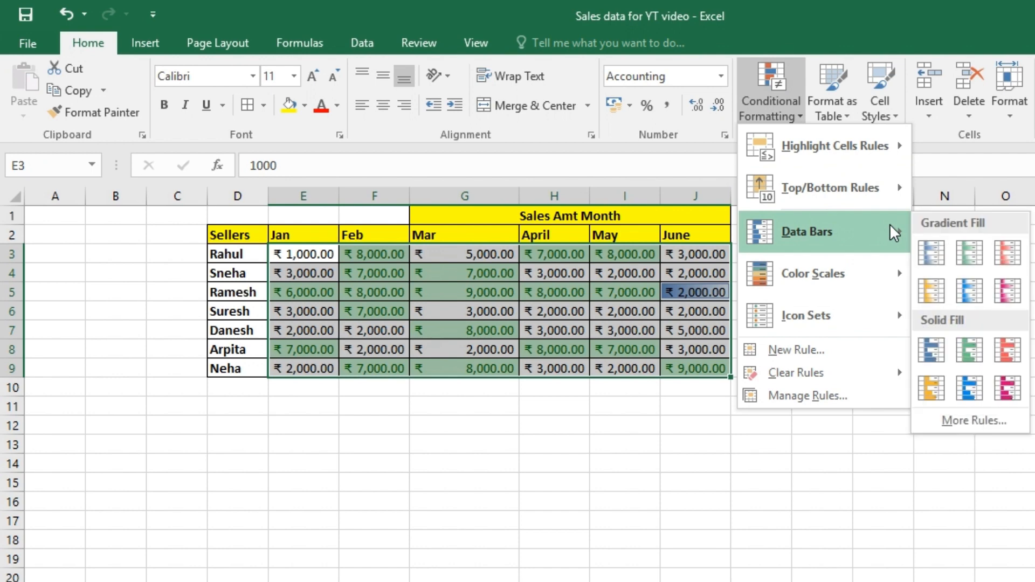
left_click(929, 256)
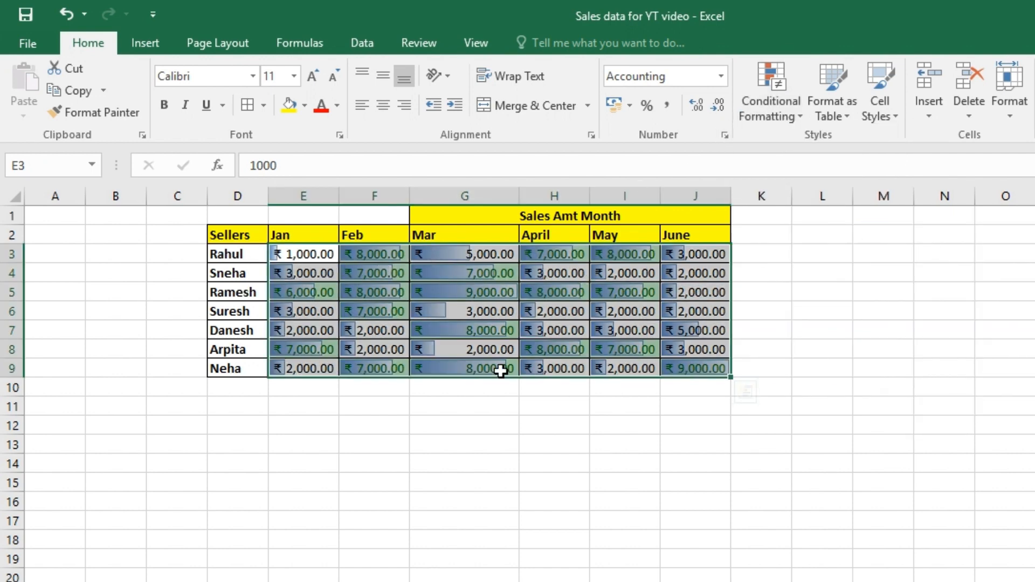
left_click(765, 123)
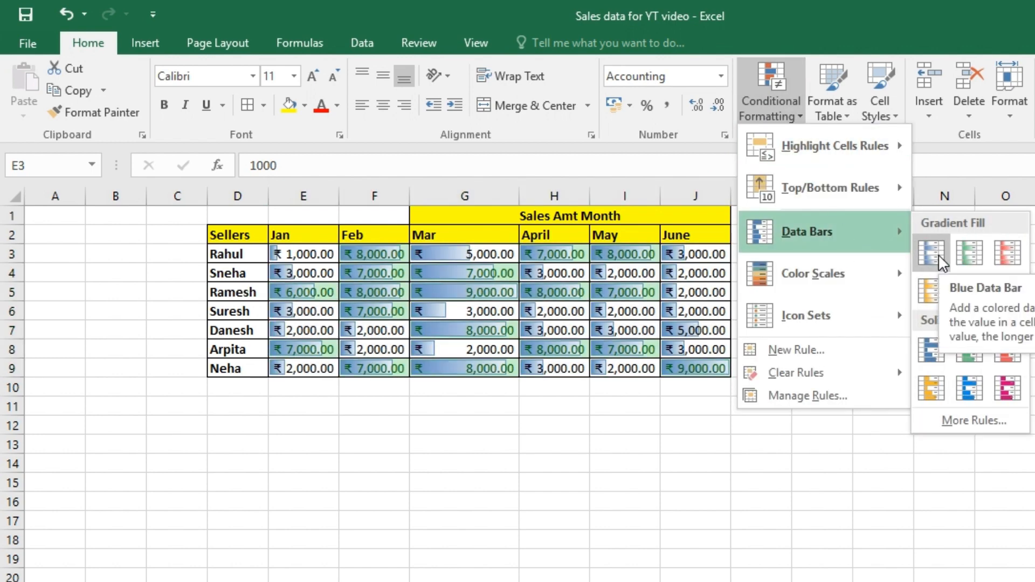
left_click(938, 253)
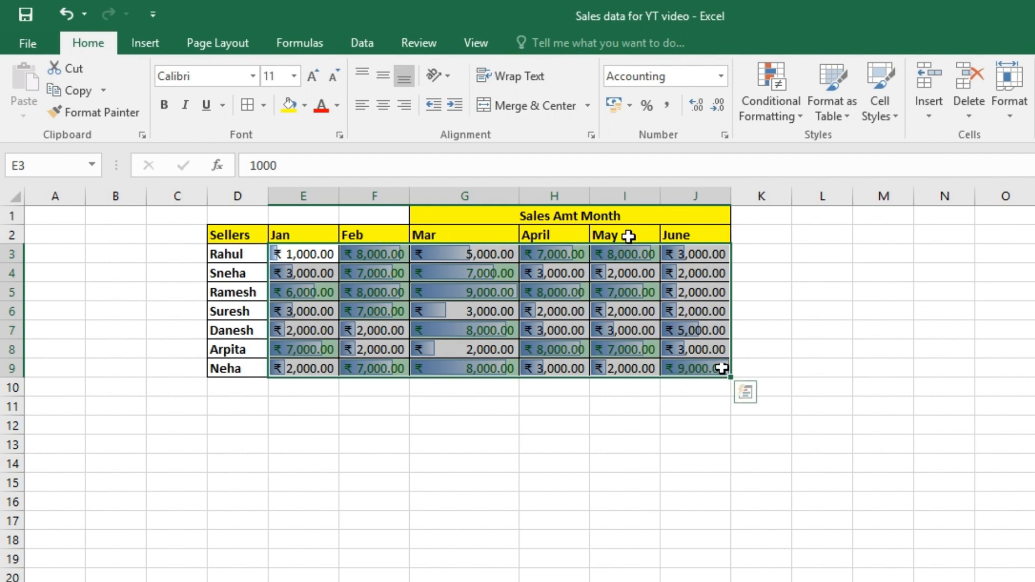
left_click(791, 304)
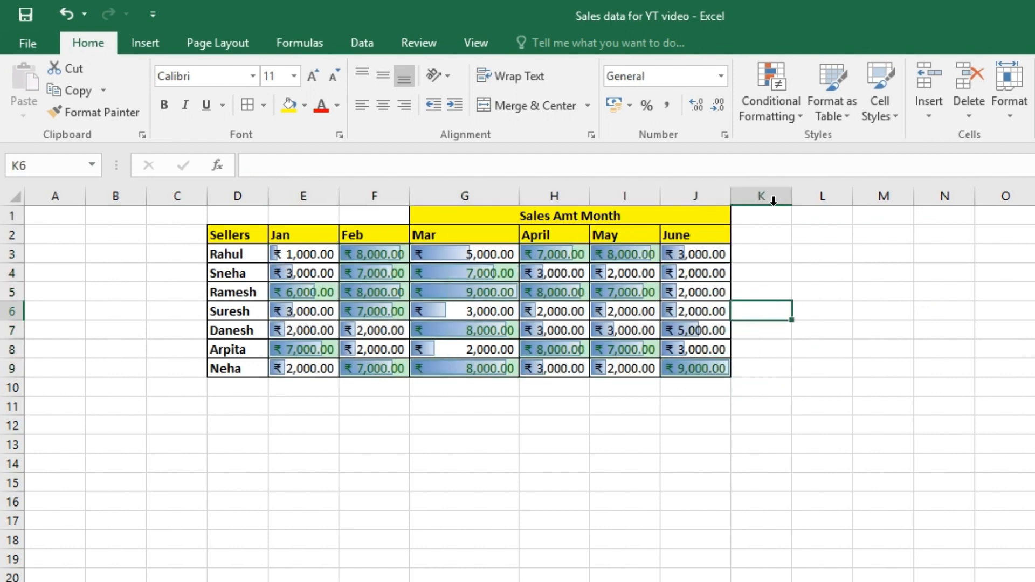
Apply the directional icon set with green up, yellow sideways and red down arrows to the sales amounts in E3:J9.
left_click_drag(306, 249, 722, 380)
left_click(770, 91)
mouse_move(797, 261)
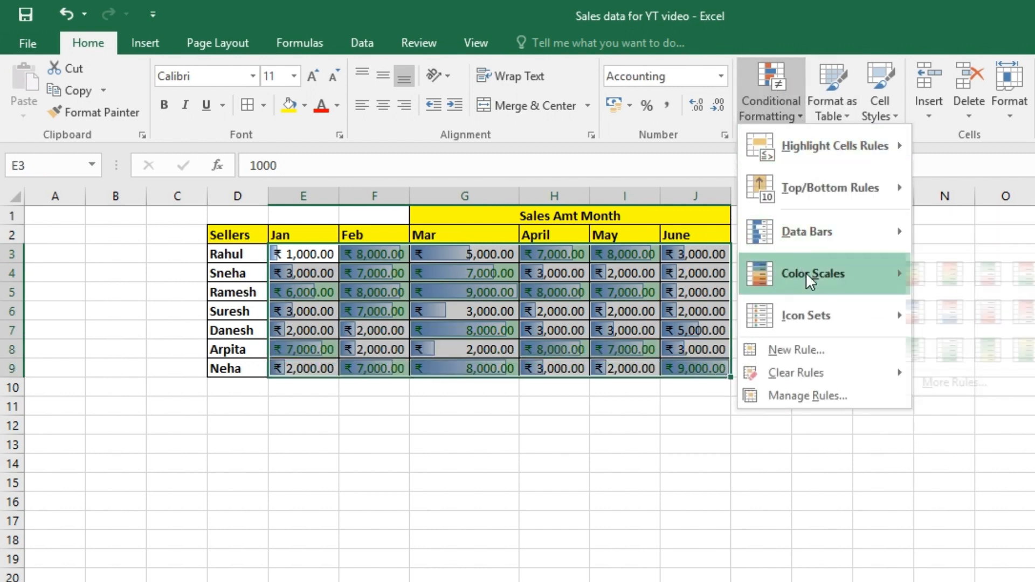
mouse_move(818, 310)
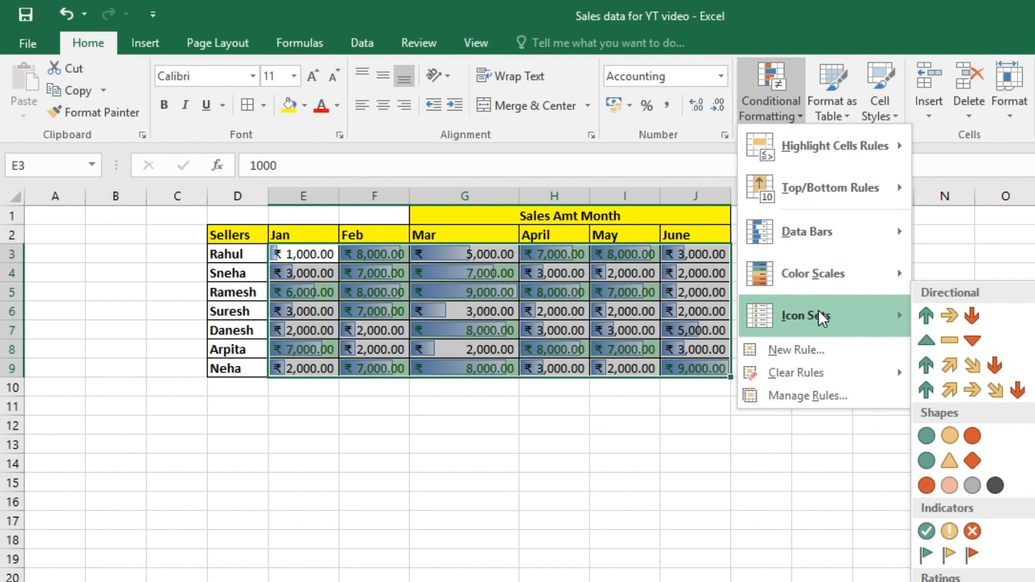
left_click(949, 317)
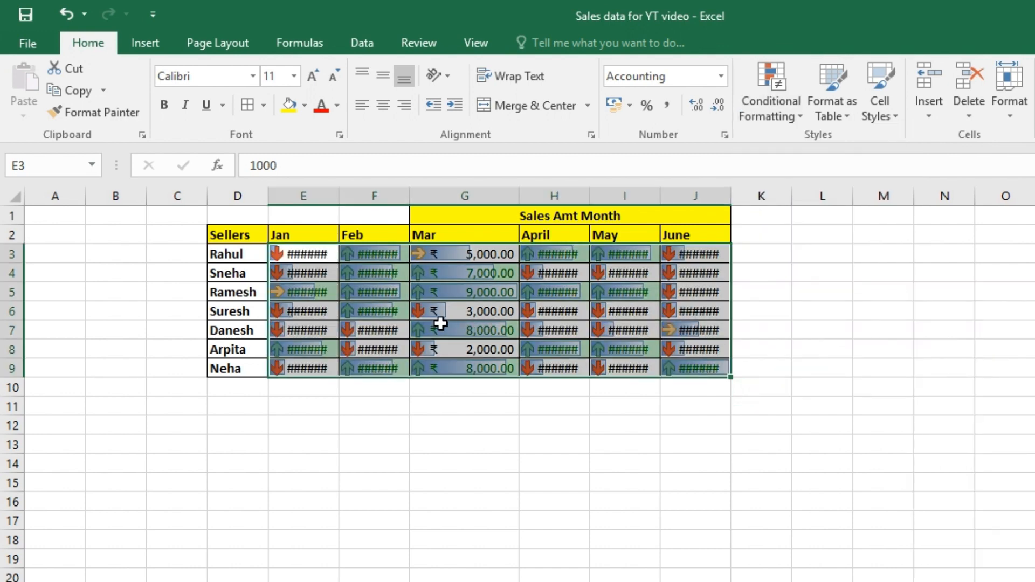
left_click(477, 424)
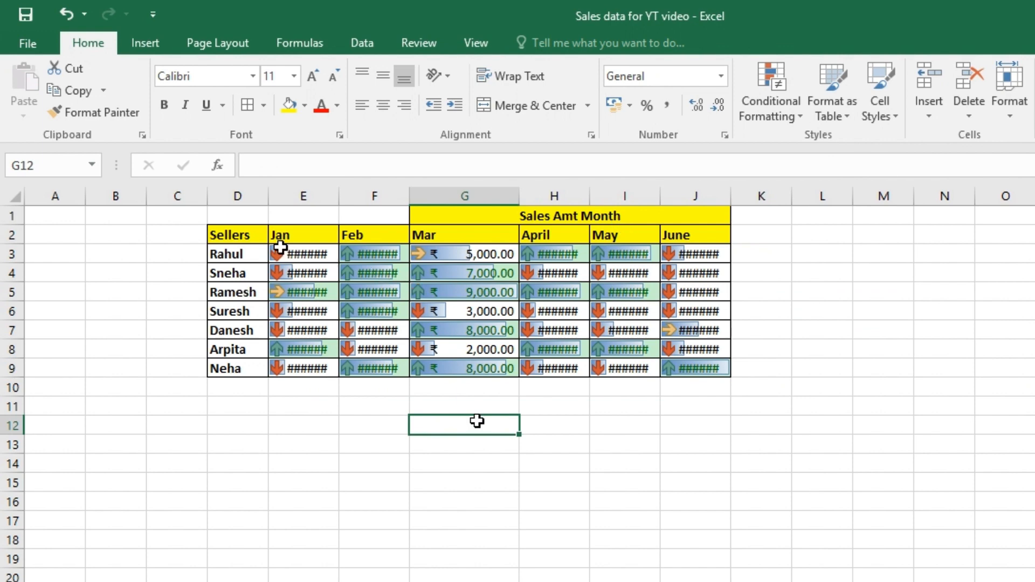
left_click_drag(279, 251, 677, 367)
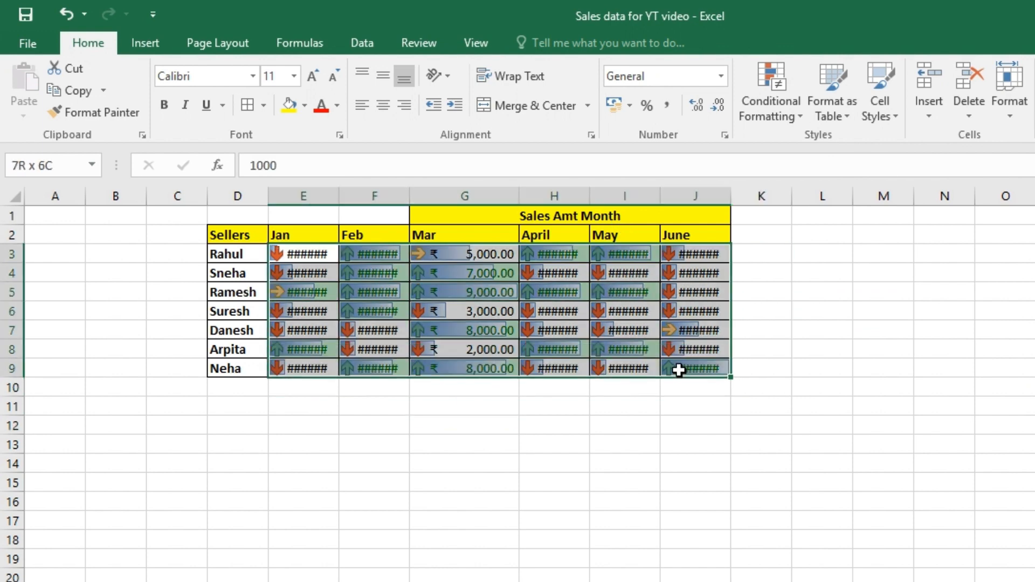
left_click(782, 114)
mouse_move(867, 316)
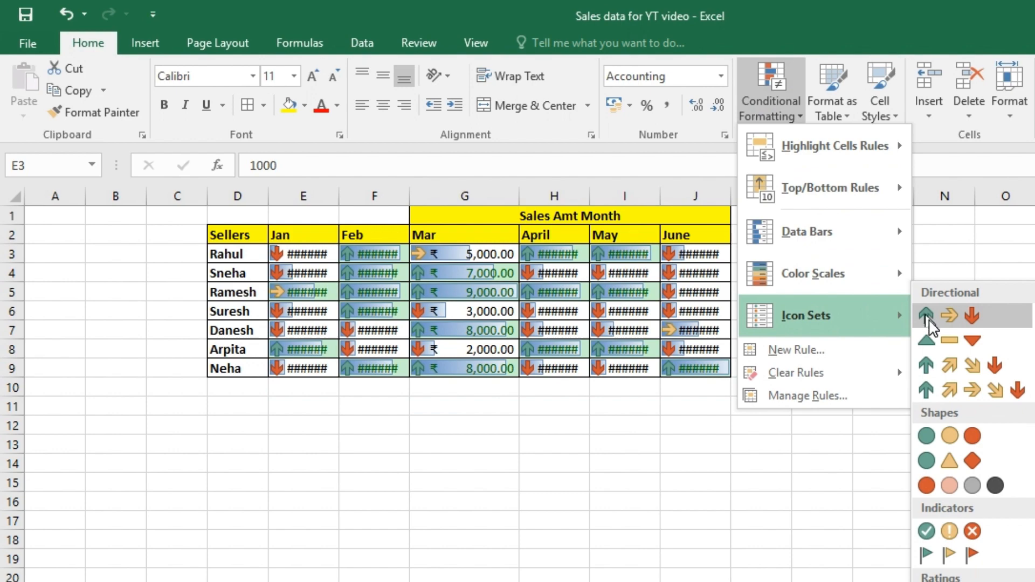
left_click(927, 318)
left_click(462, 386)
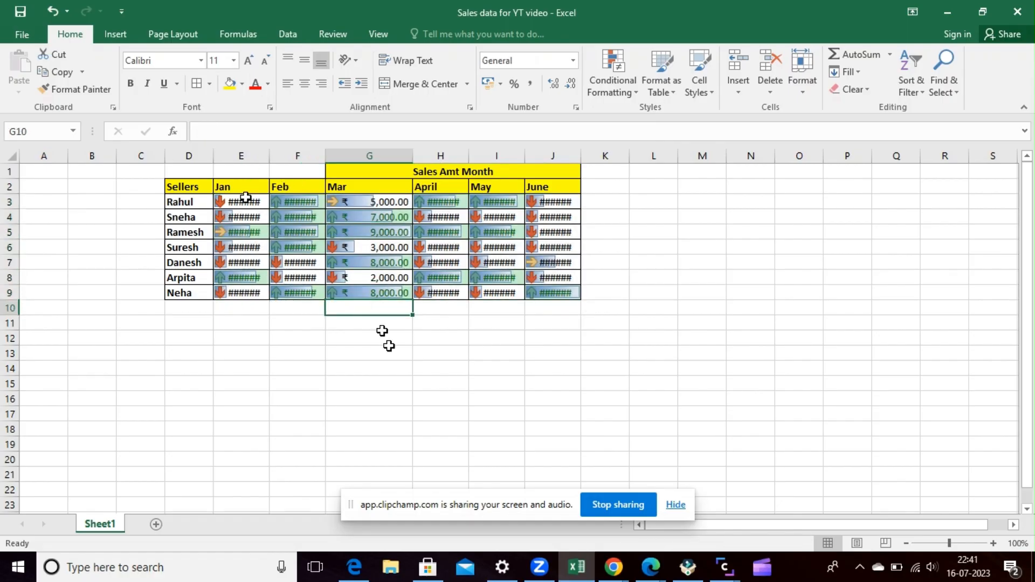
AutoFit the widths of the monthly sales columns E through J to their contents.
left_click_drag(246, 198, 520, 268)
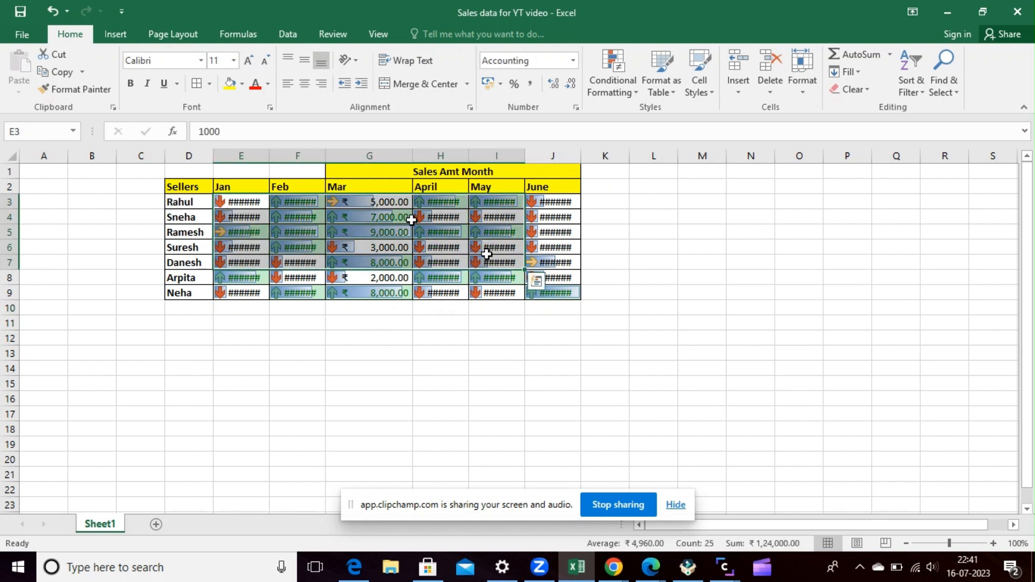
double_click(270, 153)
double_click(336, 154)
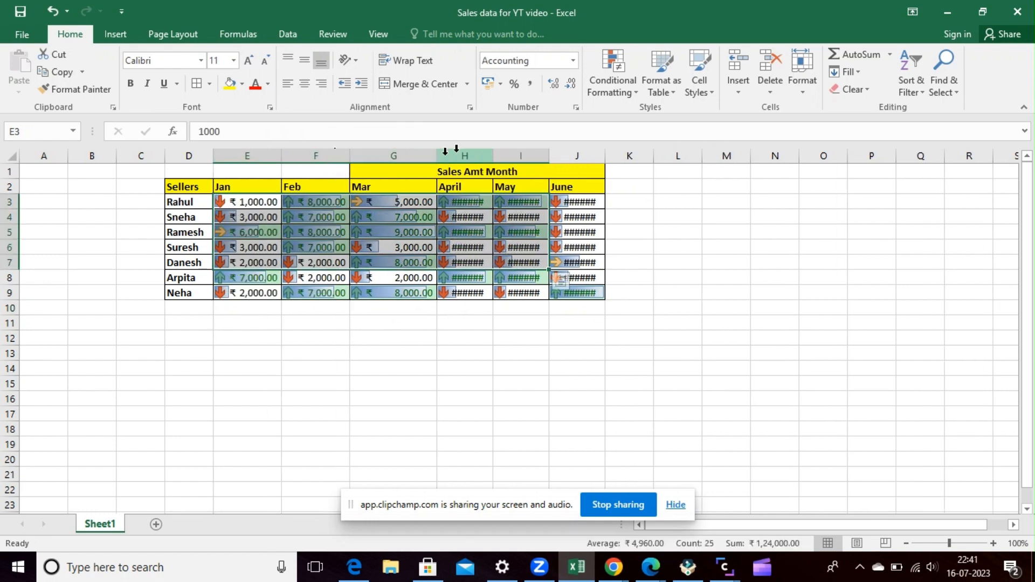
double_click(436, 153)
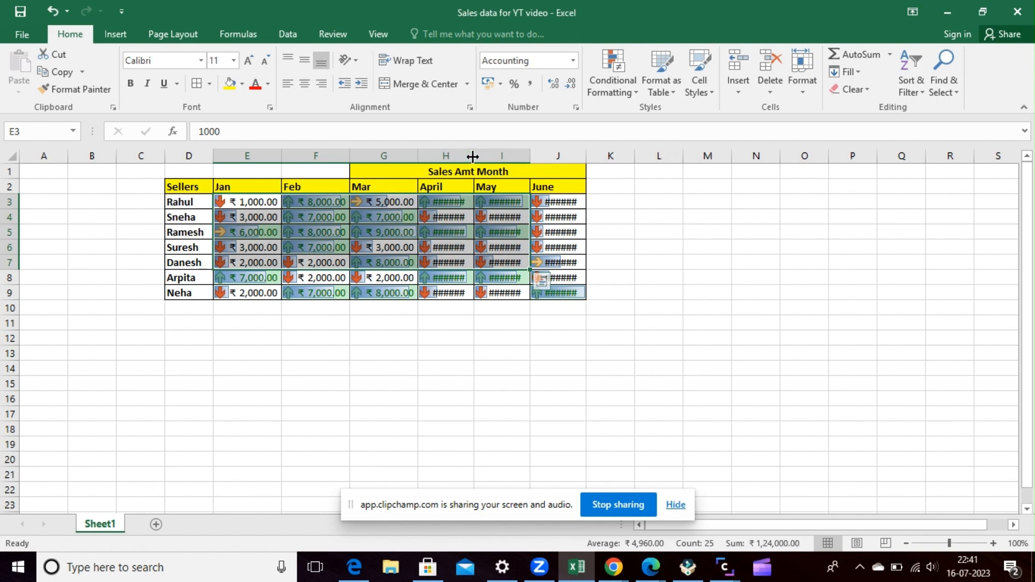
double_click(474, 155)
double_click(542, 155)
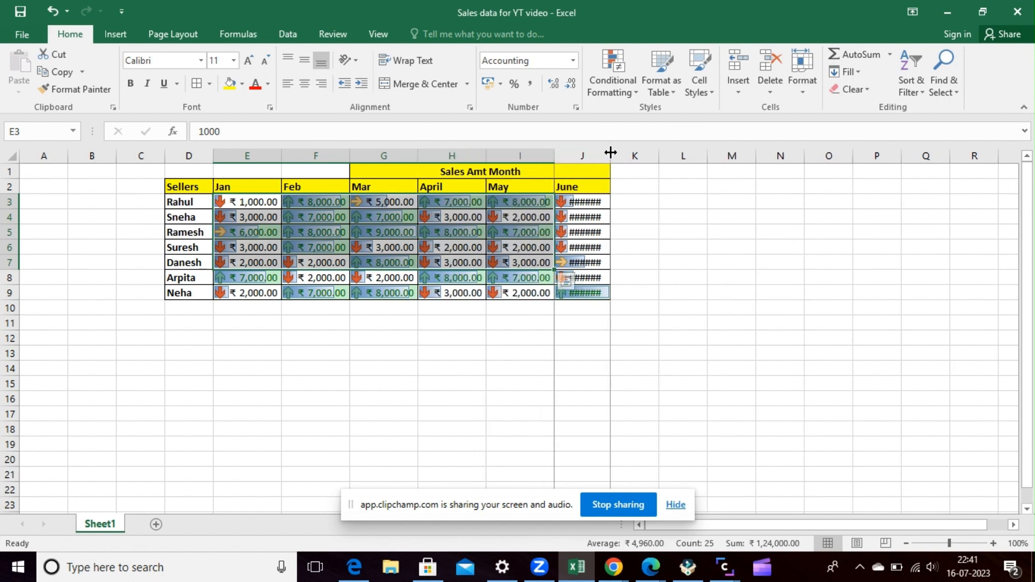
double_click(610, 153)
Examine the percent thresholds of the five-arrow icon style in a new custom icon-set rule, then discard the rule.
left_click(625, 90)
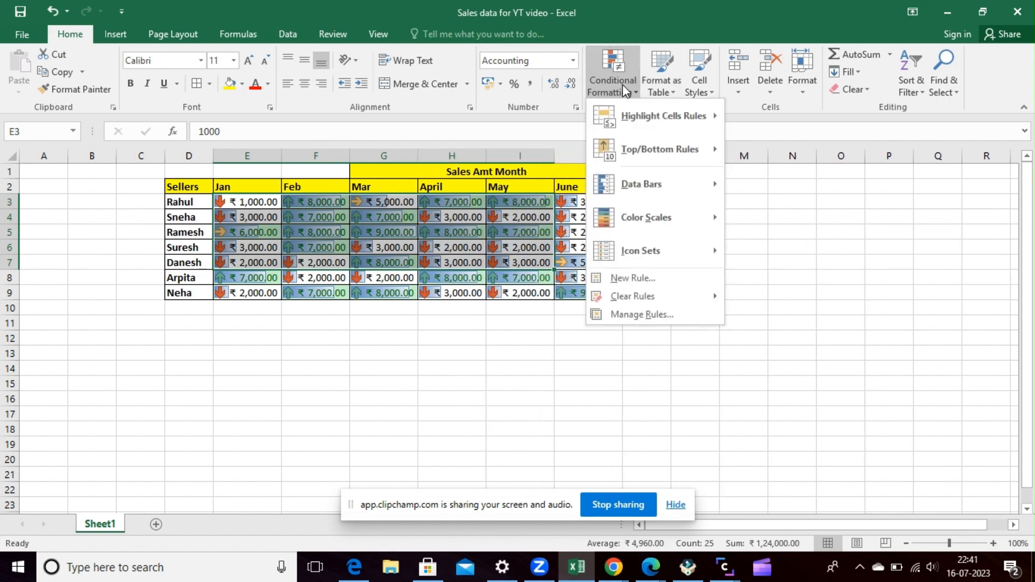
mouse_move(706, 254)
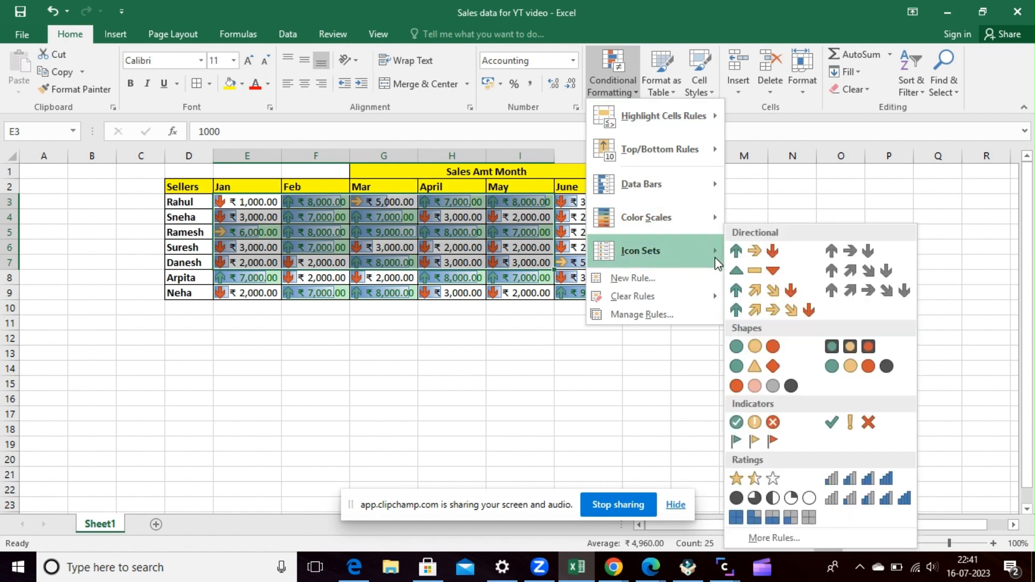
left_click(761, 539)
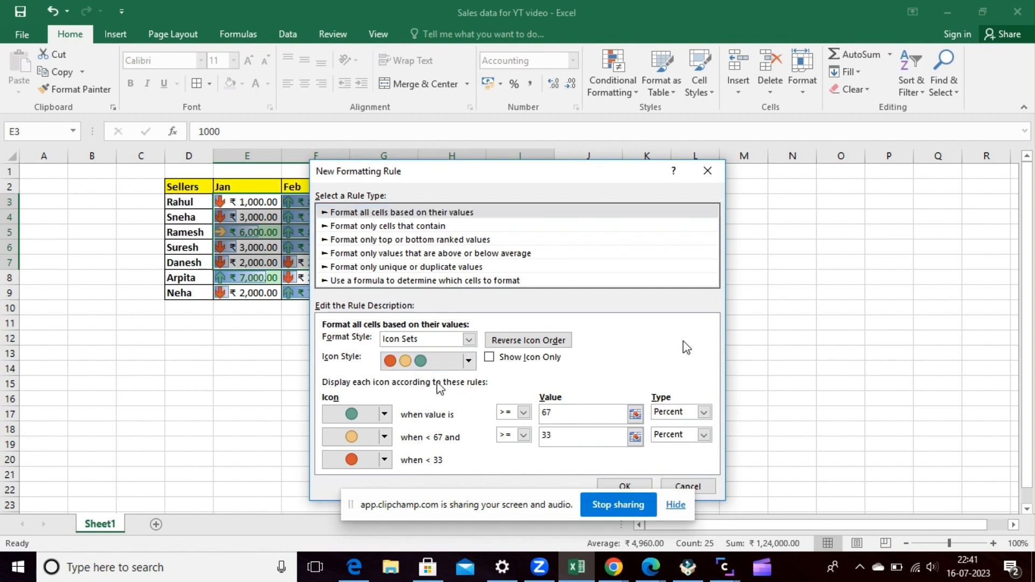
left_click(468, 361)
scroll(445, 420, "down", 4)
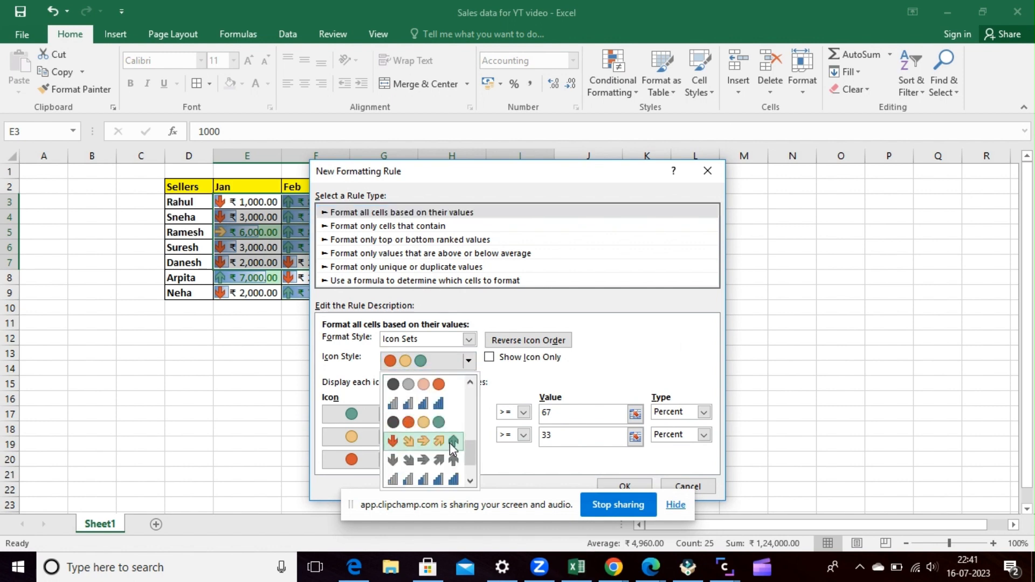
left_click(452, 447)
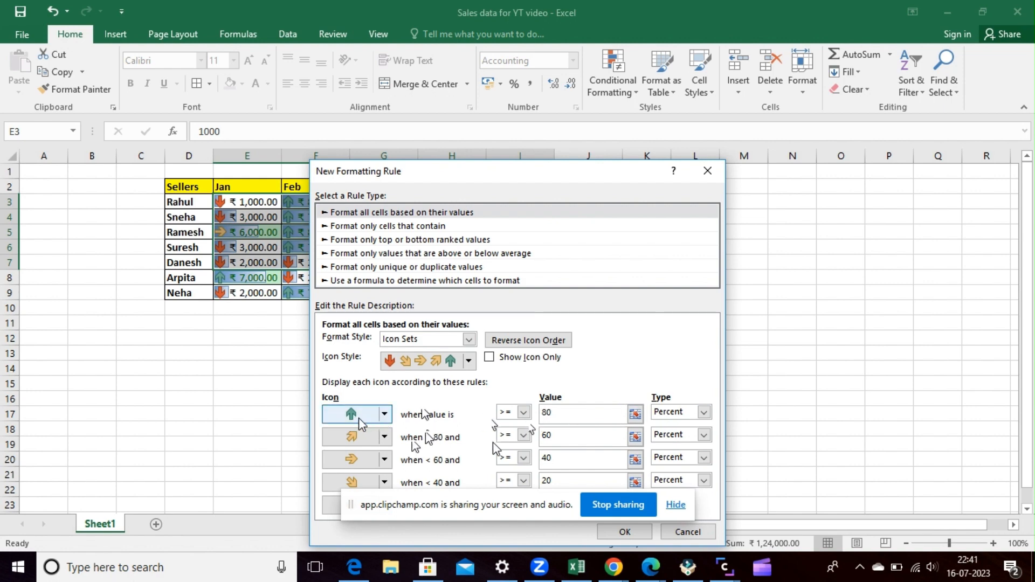
left_click(555, 413)
left_click(569, 464)
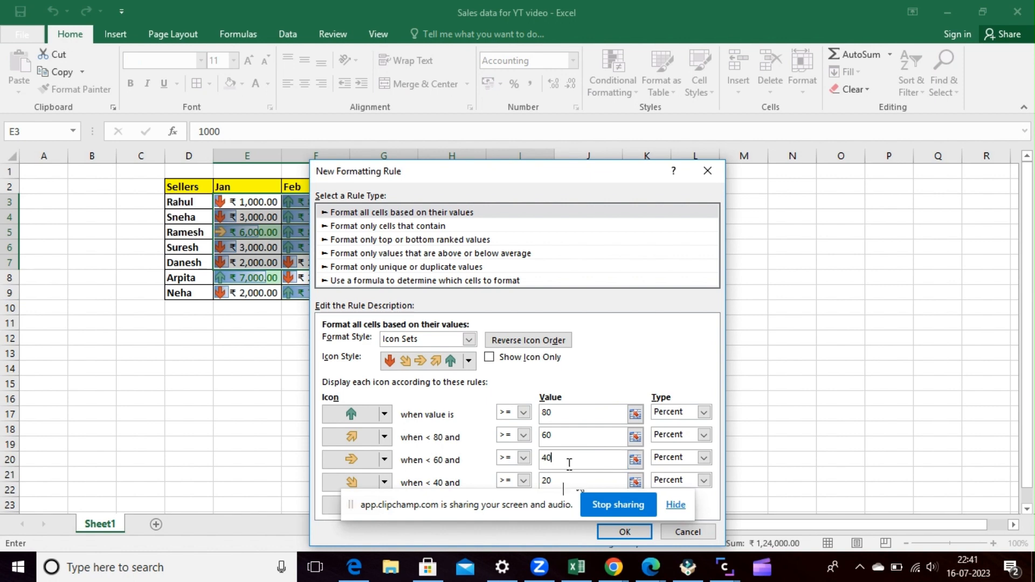
left_click(564, 493)
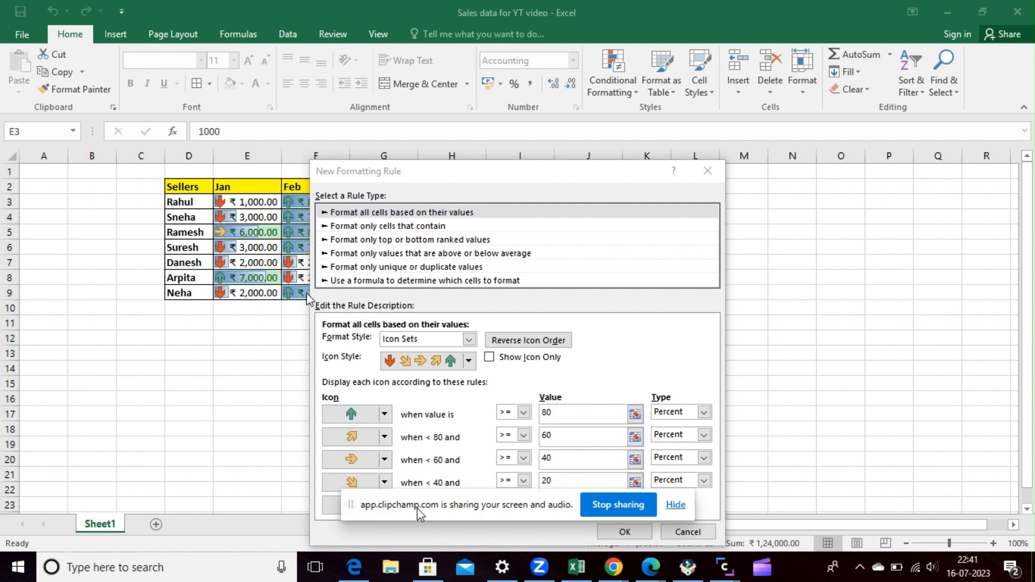
left_click(707, 171)
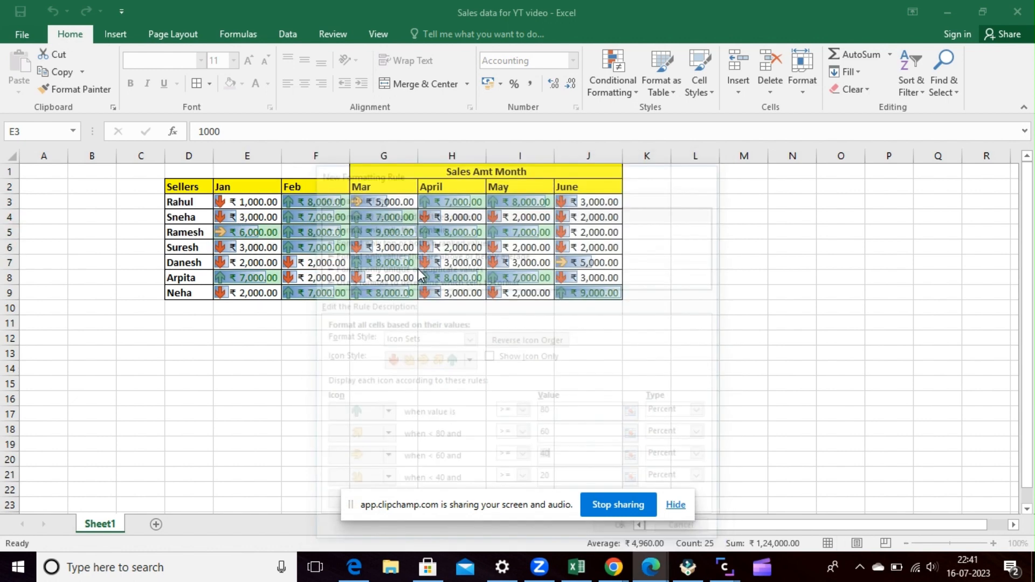
left_click(618, 63)
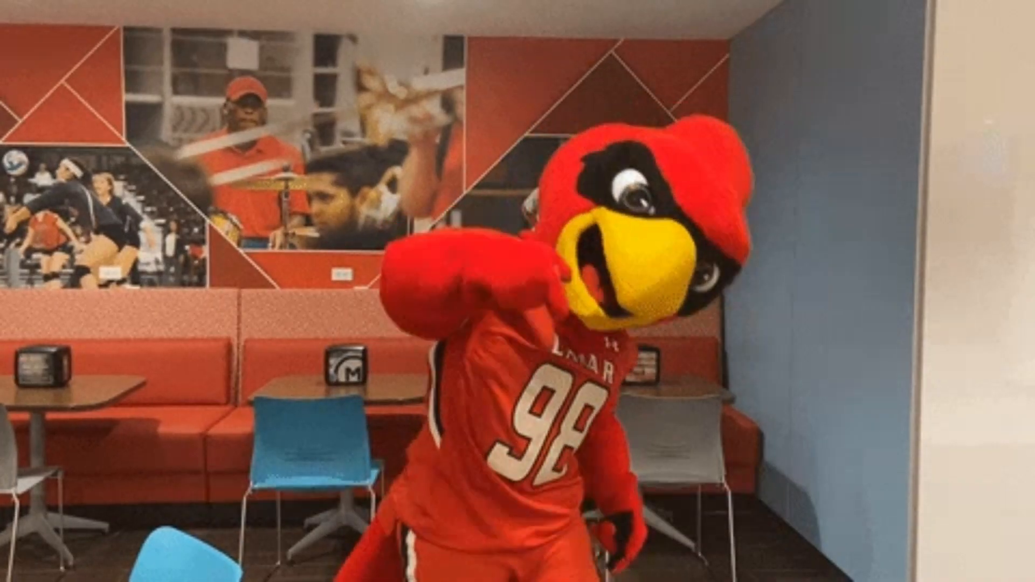